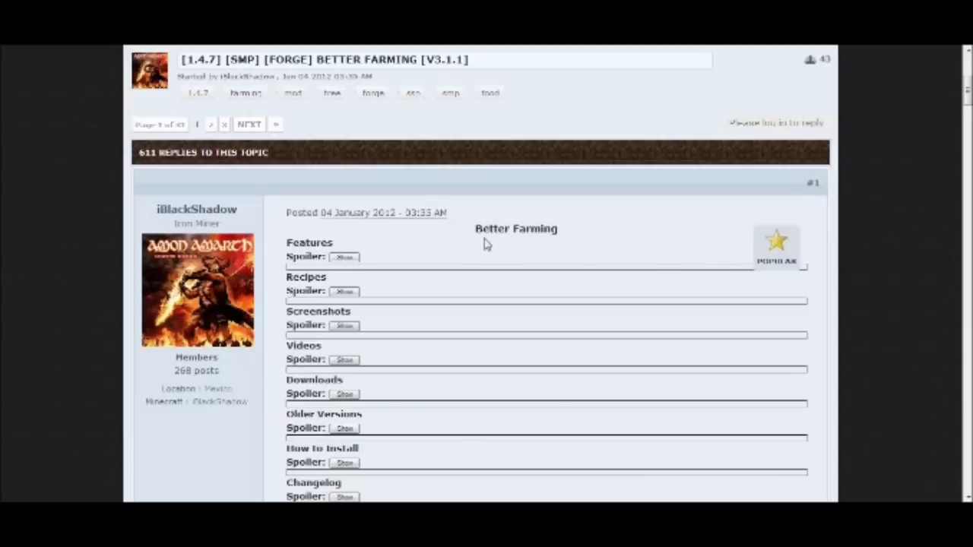
Step: Expand the Recipes section of the Better Farming post, examine its crafting recipes down to the scarecrow, and collapse the section
scroll(428, 210, down, 5)
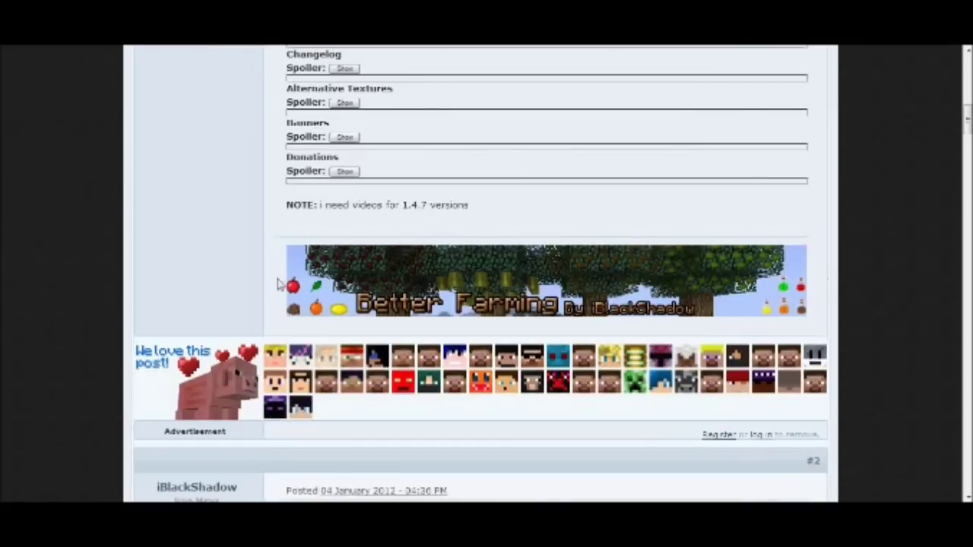
scroll(495, 295, up, 1)
scroll(495, 294, up, 3)
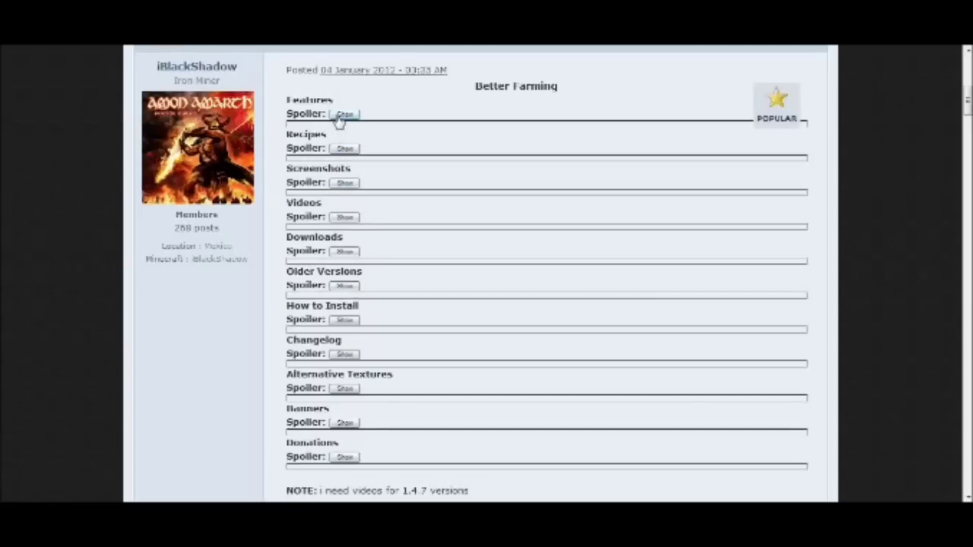
click(350, 151)
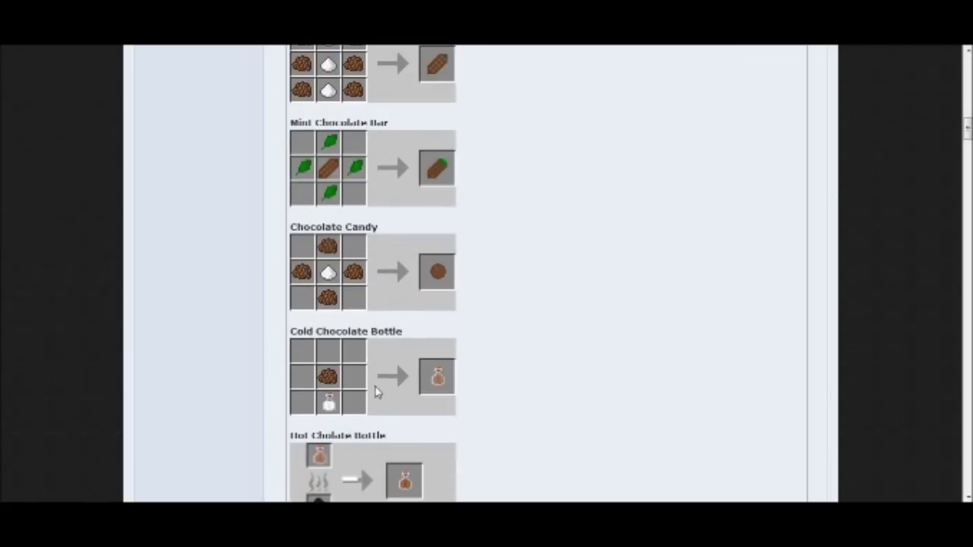
scroll(376, 391, down, 3)
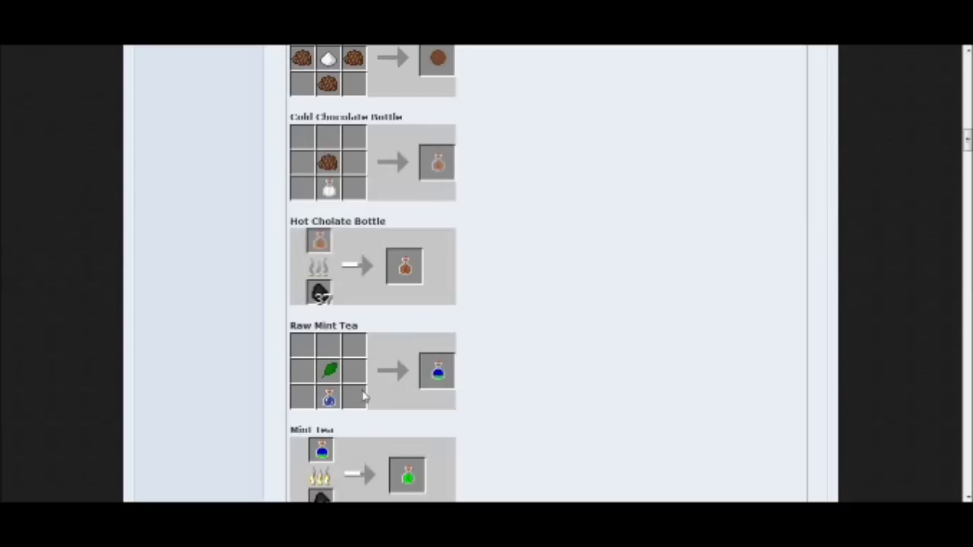
scroll(347, 389, down, 1)
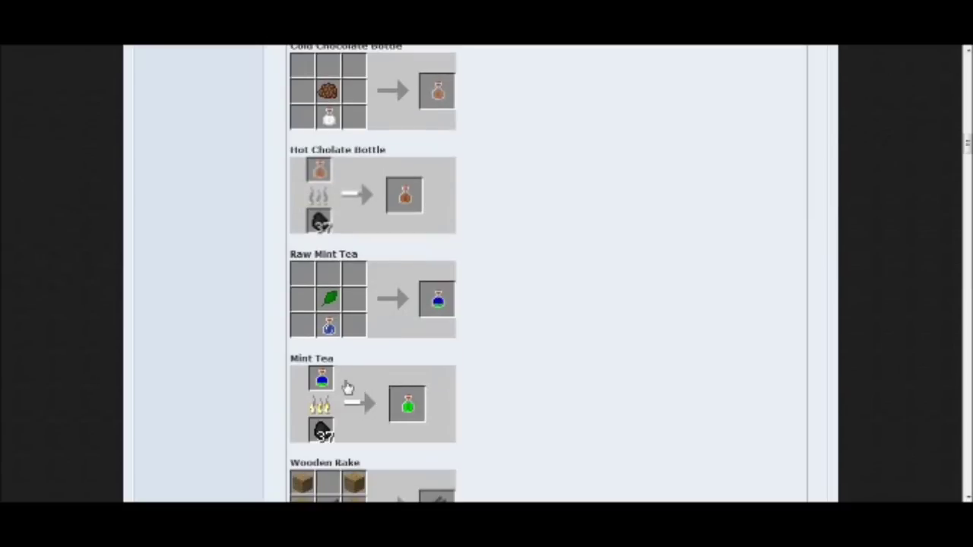
scroll(347, 389, down, 2)
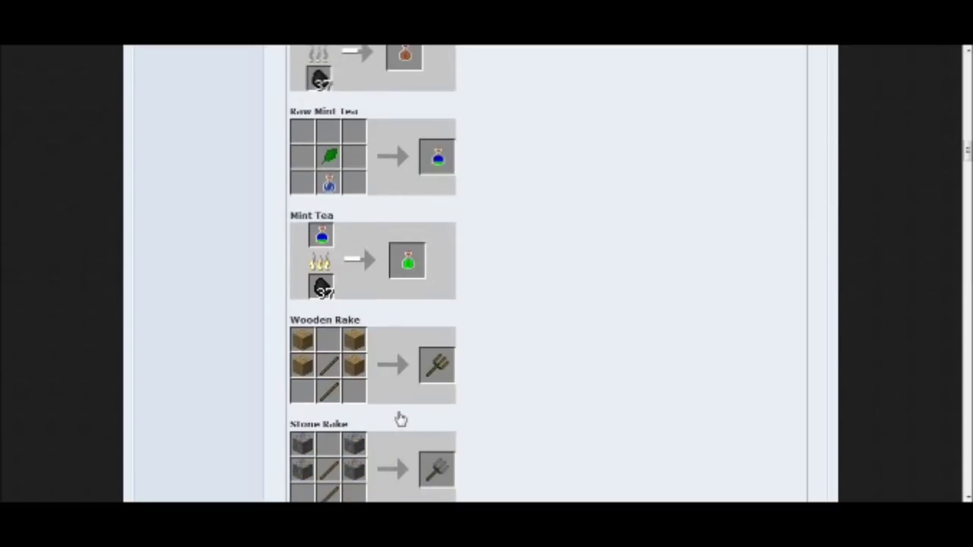
scroll(401, 420, down, 2)
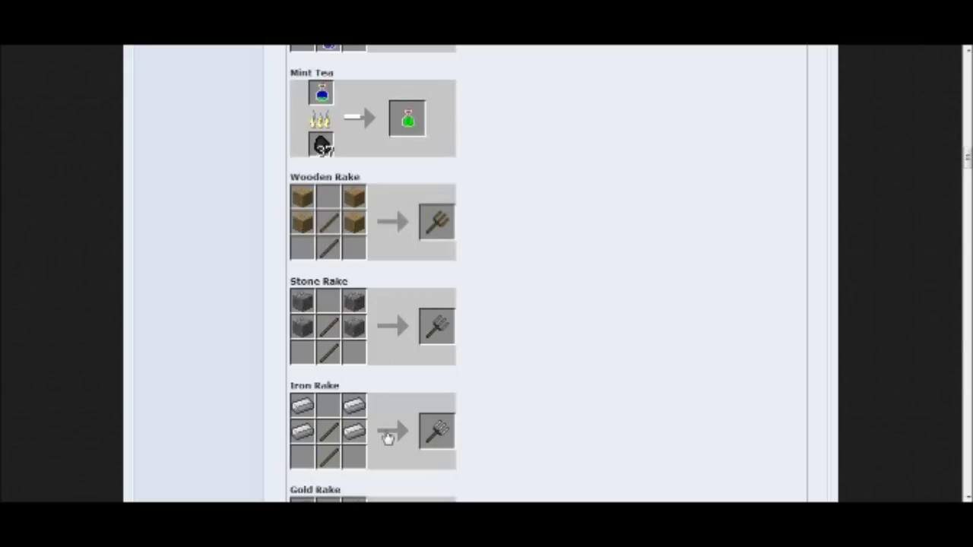
scroll(388, 440, down, 1)
scroll(346, 412, down, 3)
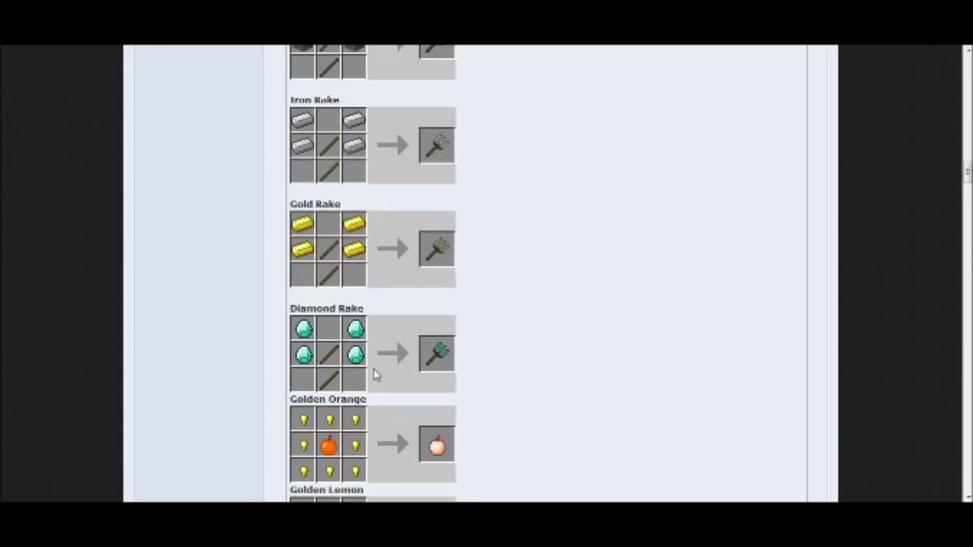
scroll(413, 457, down, 3)
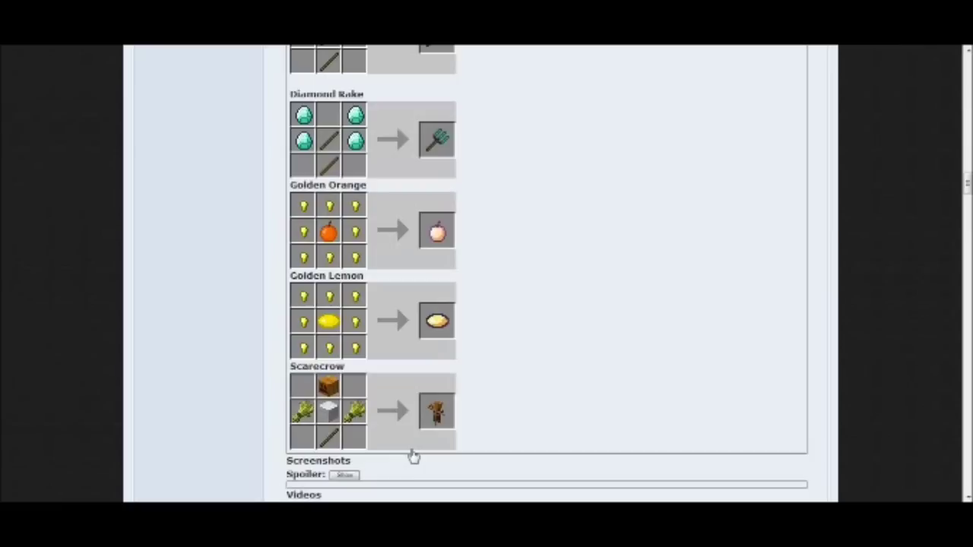
scroll(359, 373, up, 3)
scroll(361, 369, up, 2)
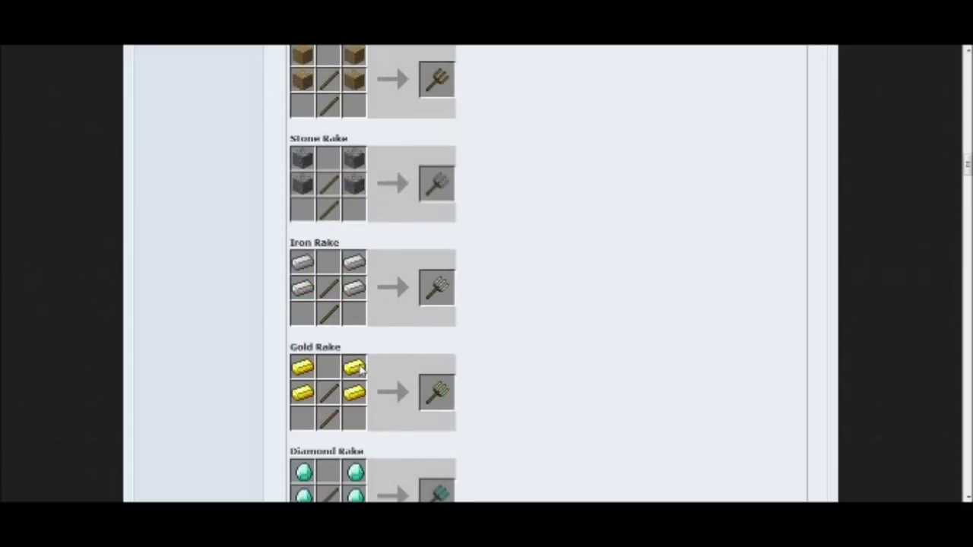
scroll(361, 370, up, 15)
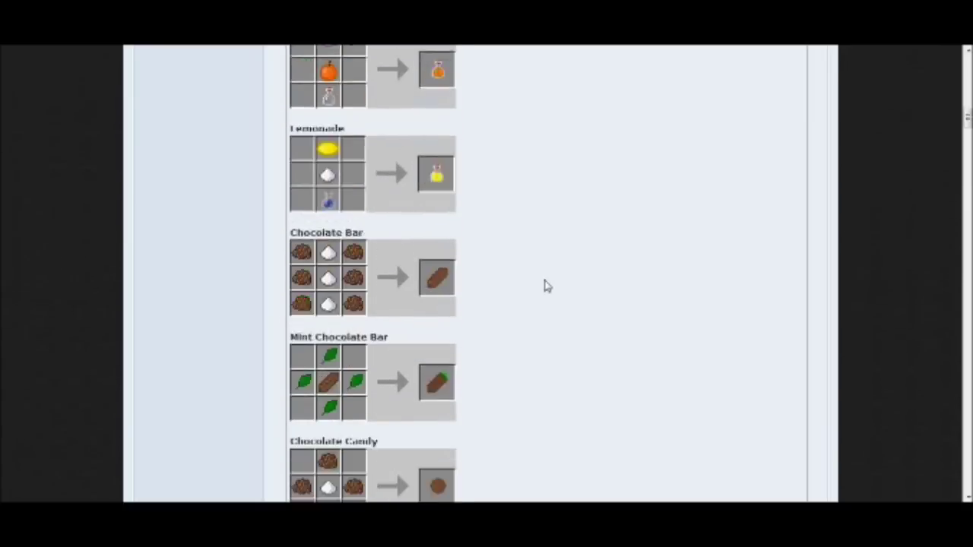
scroll(545, 286, up, 9)
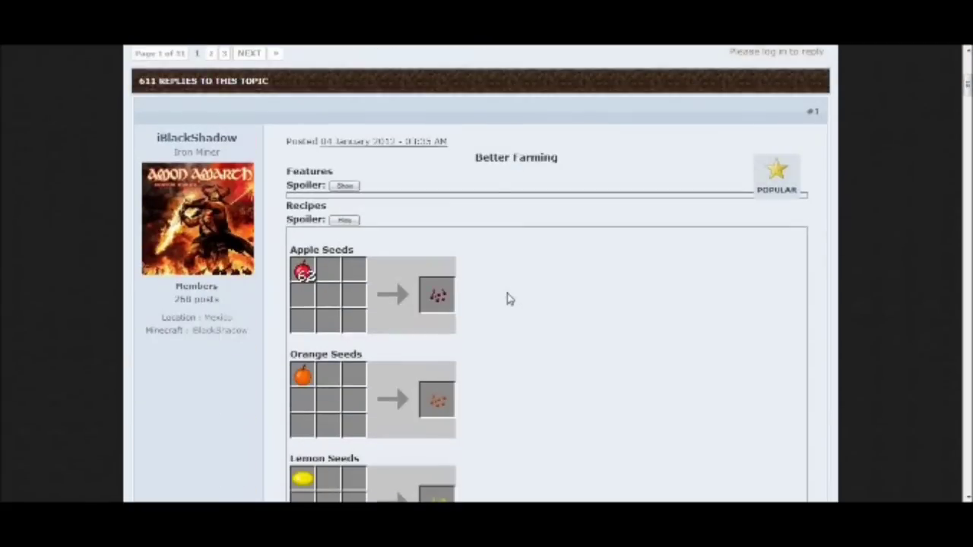
click(345, 221)
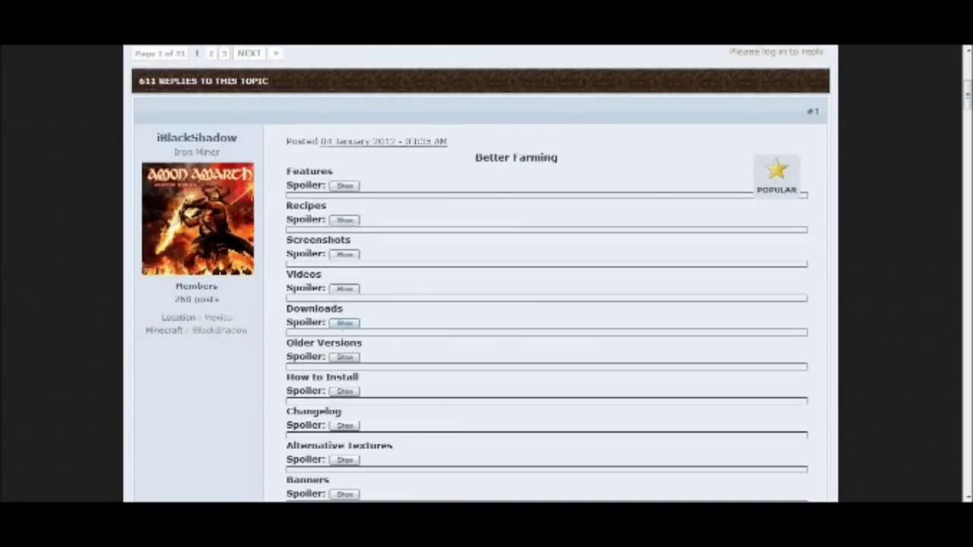
Step: Expand the Downloads section of the post and follow the download link for 3.1.1 Forge Universal
drag(286, 312, 358, 314)
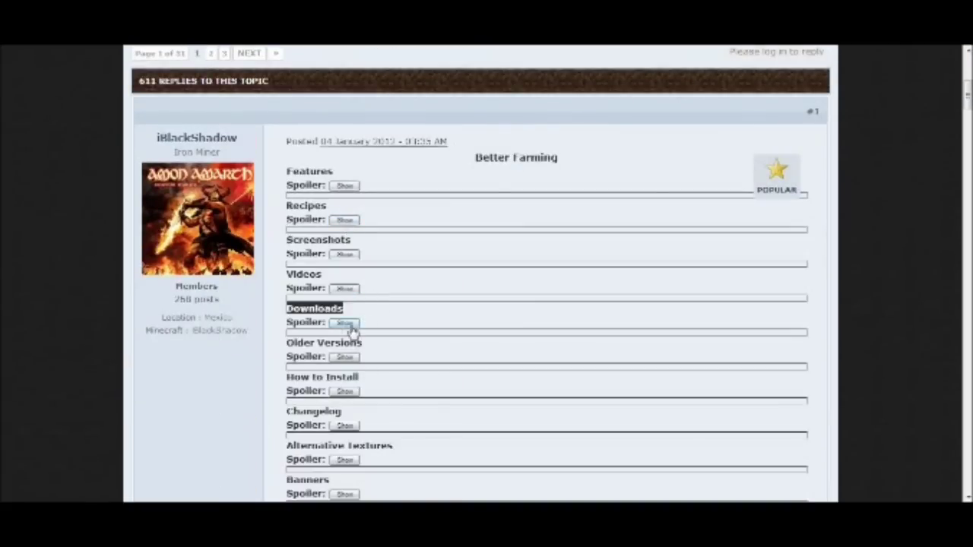
click(356, 313)
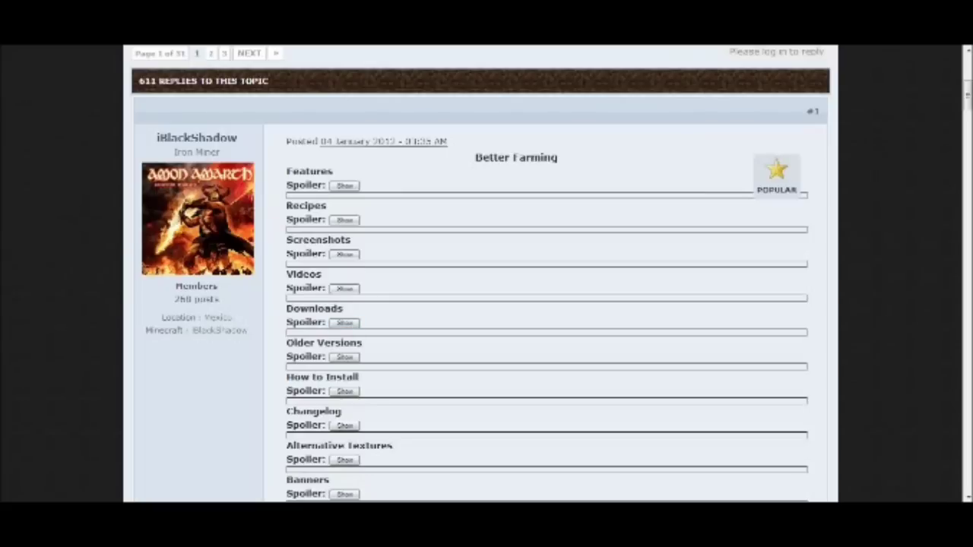
click(345, 324)
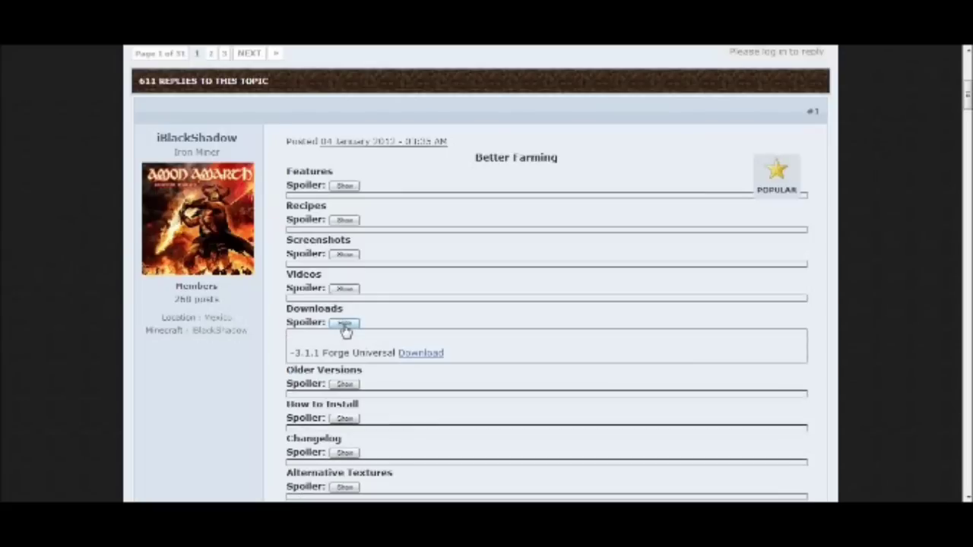
click(417, 353)
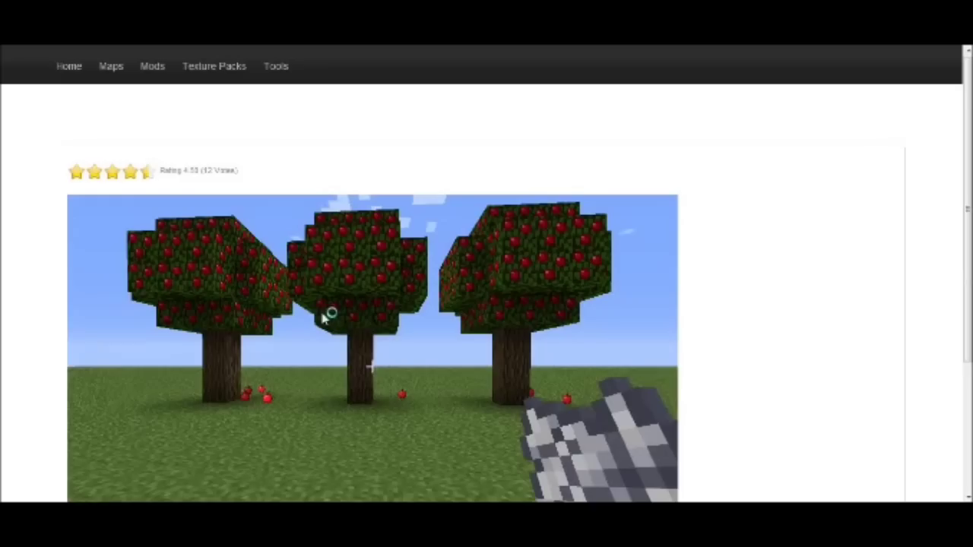
Step: Download BetterFarming 3.1.1 Universal.zip through the mod's download page and close that page
scroll(303, 314, down, 3)
scroll(303, 313, up, 2)
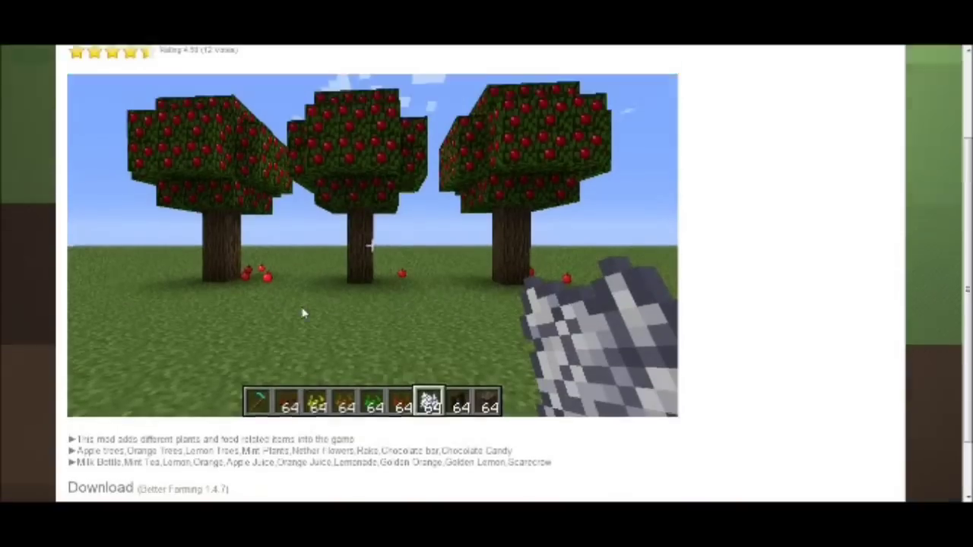
scroll(303, 314, down, 2)
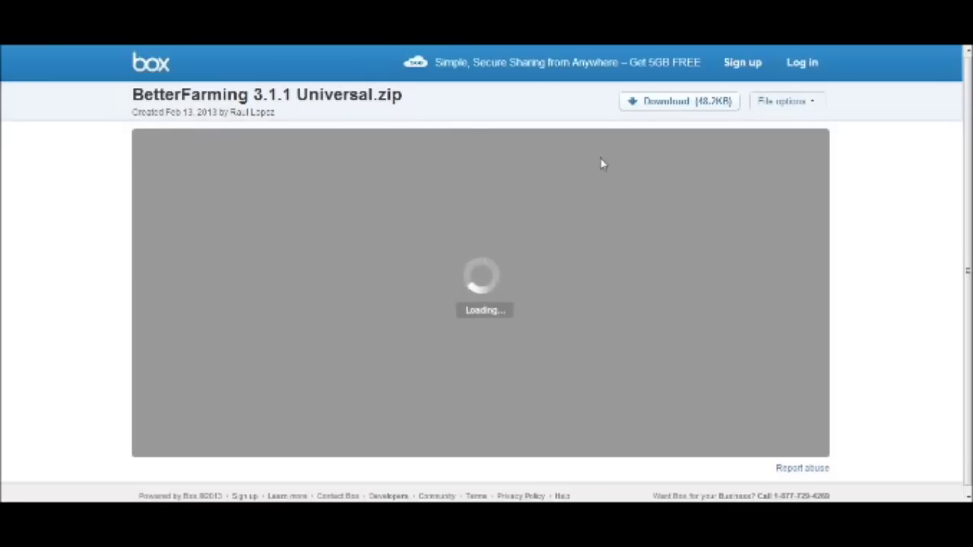
click(689, 100)
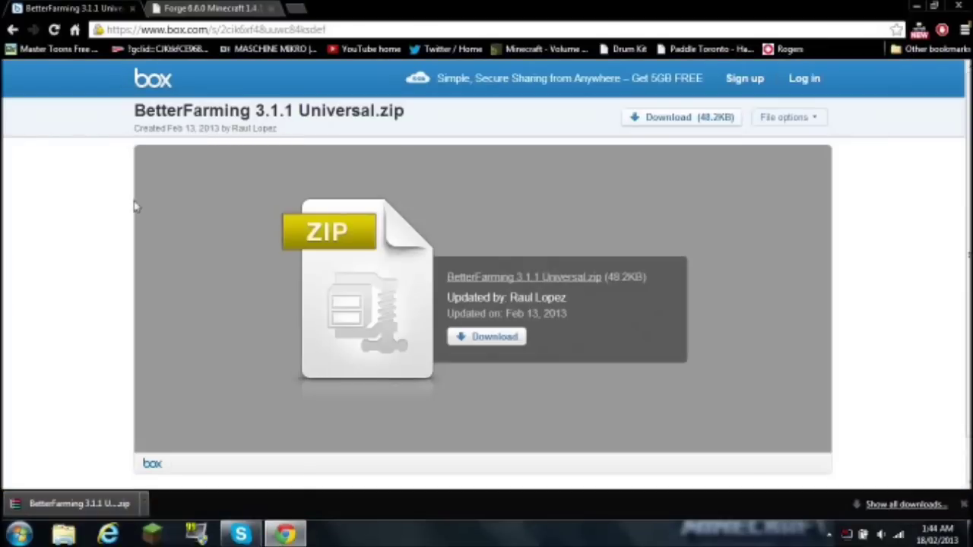
click(964, 504)
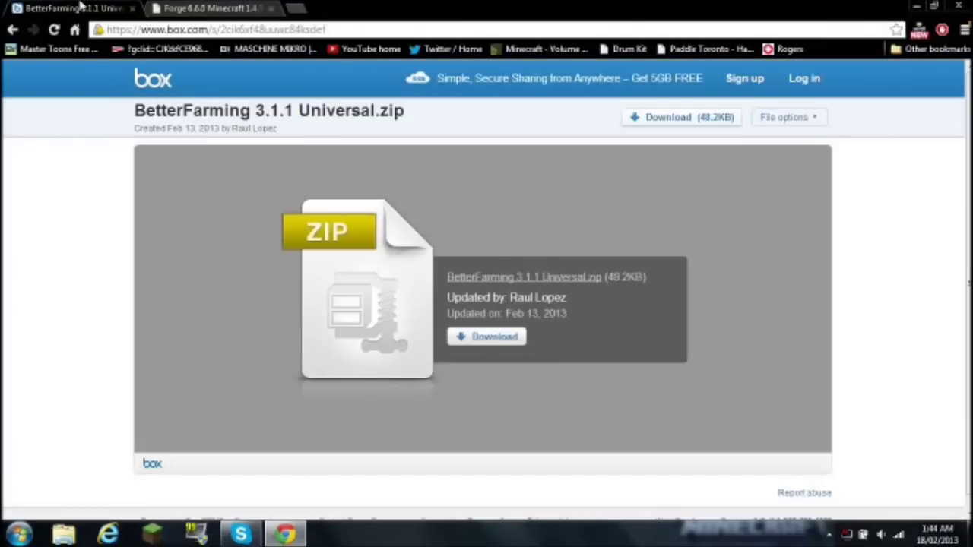
middle_click(79, 5)
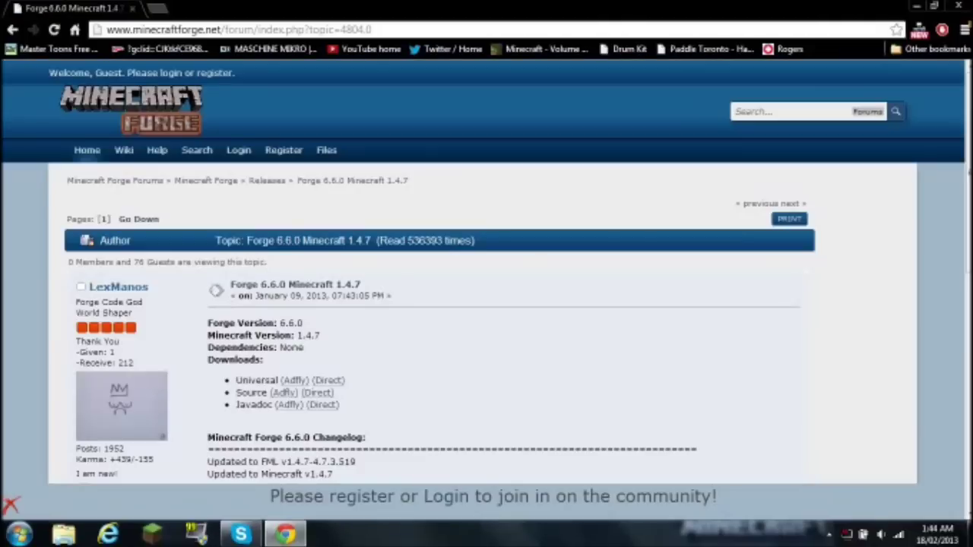
Step: Download the Universal package of Forge 6.6.0 for Minecraft 1.4.7 and open its zip in WinRAR, dismissing the purchase reminder
drag(339, 356, 421, 373)
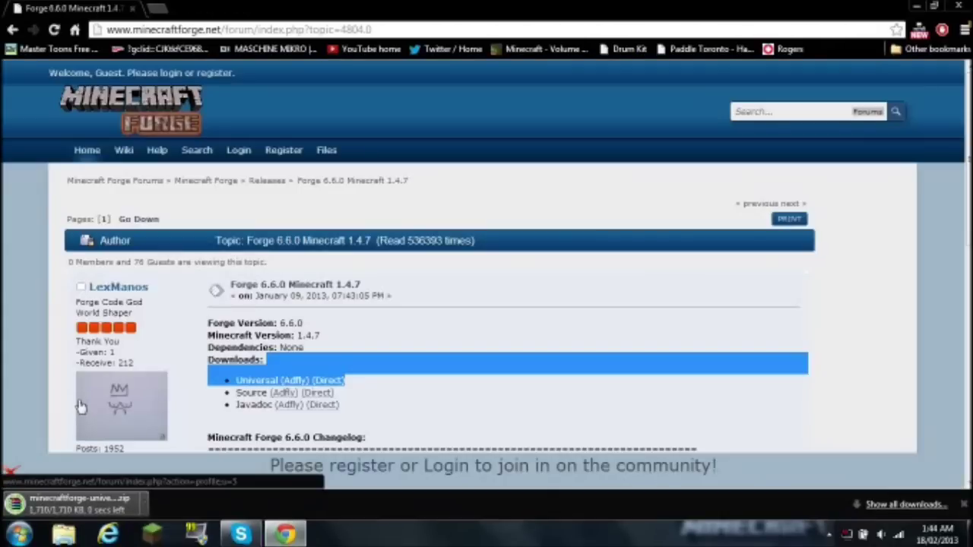
click(69, 504)
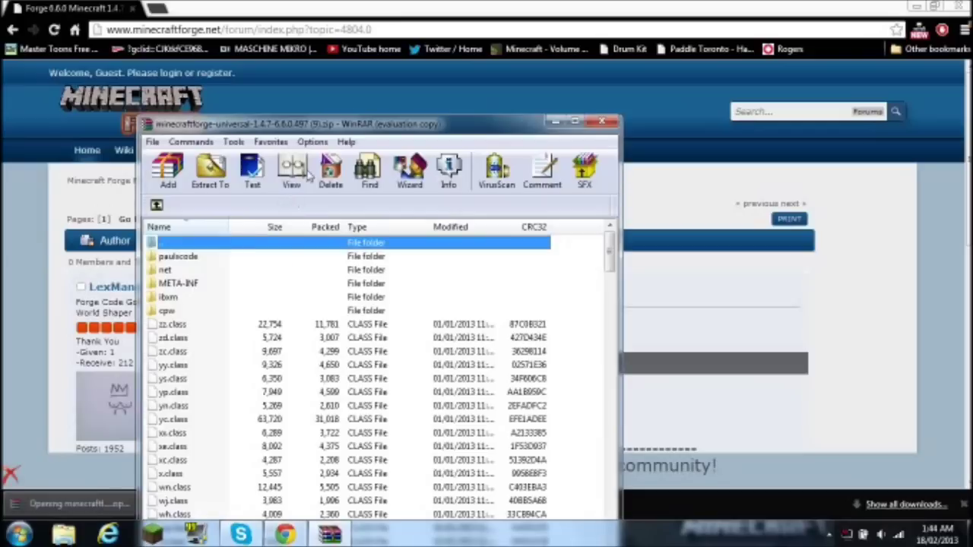
click(455, 381)
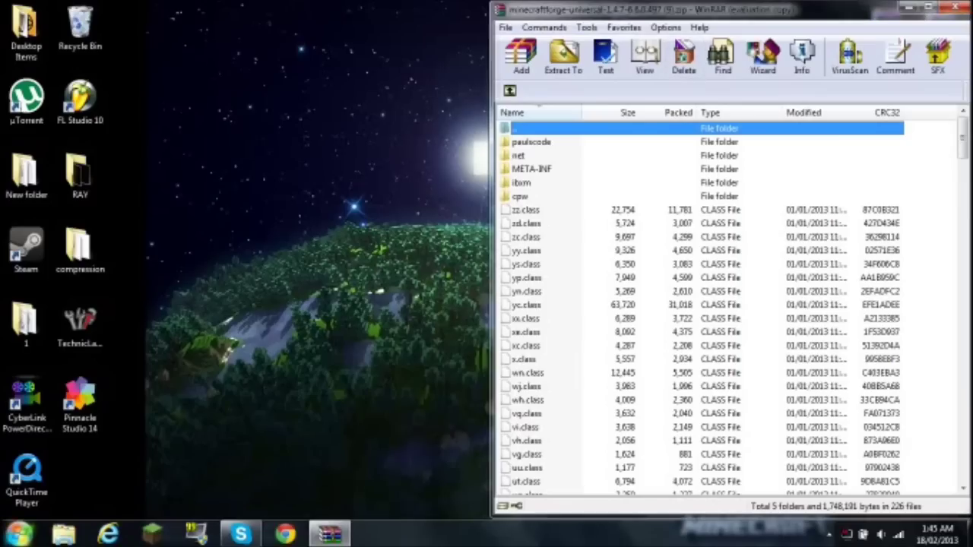
Step: Open the %appdata% Roaming folder and go to the bin folder inside .minecraft
click(18, 535)
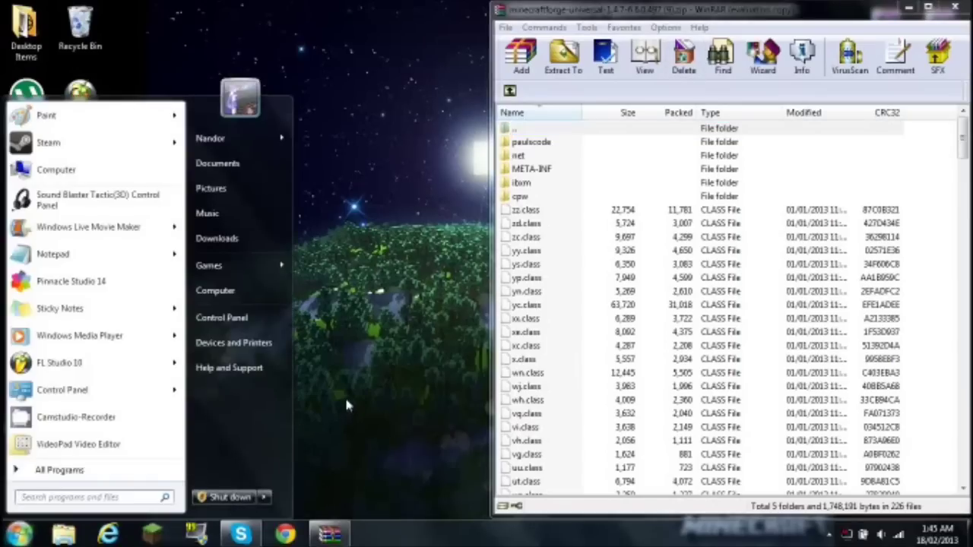
text(%ap)
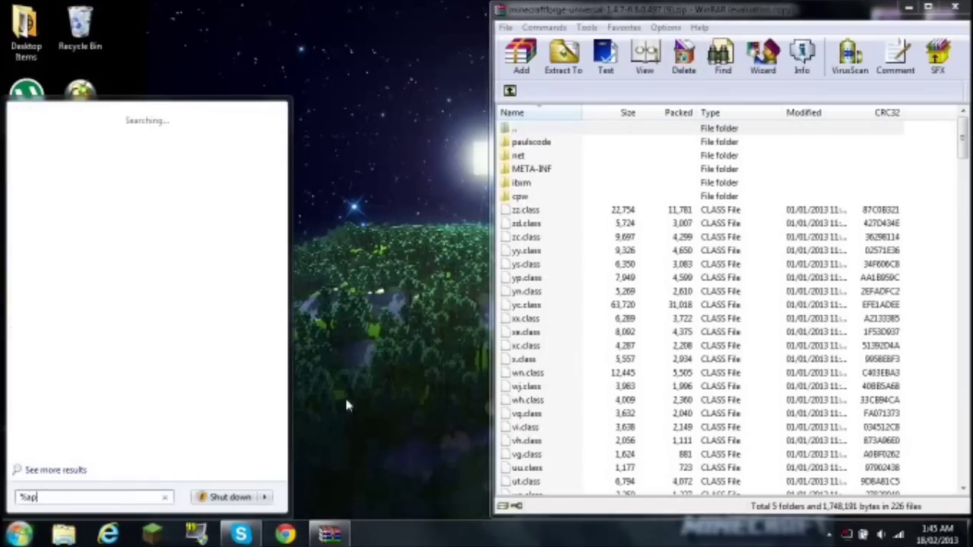
text(pdata%)
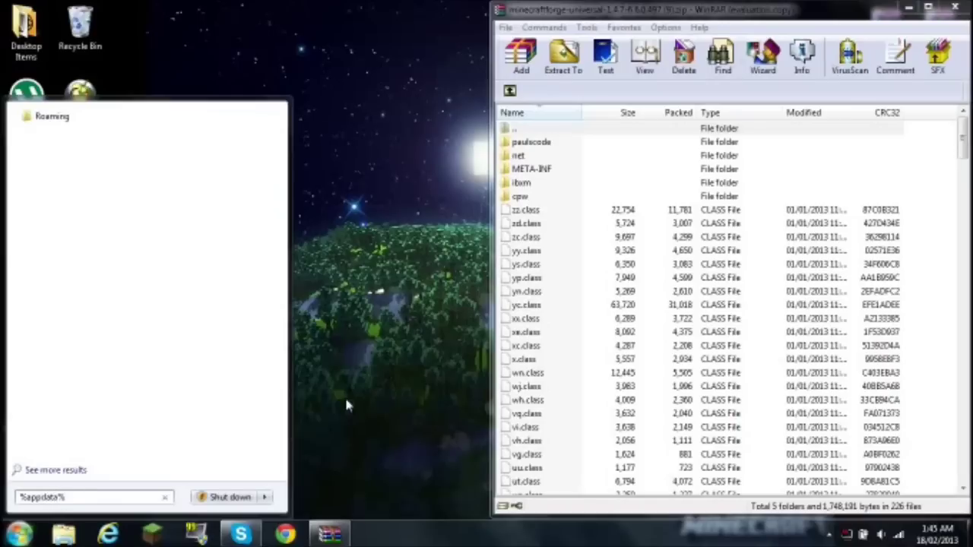
key(Return)
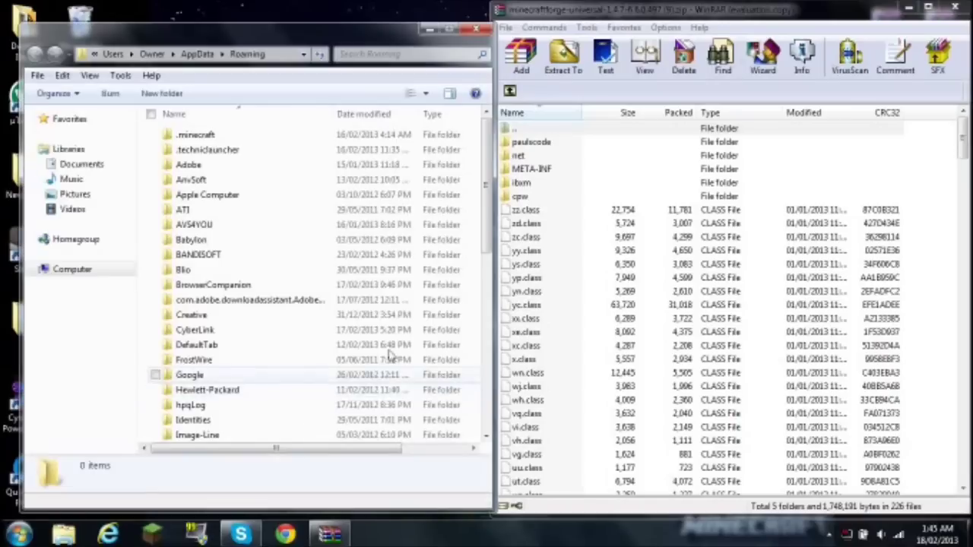
double_click(219, 136)
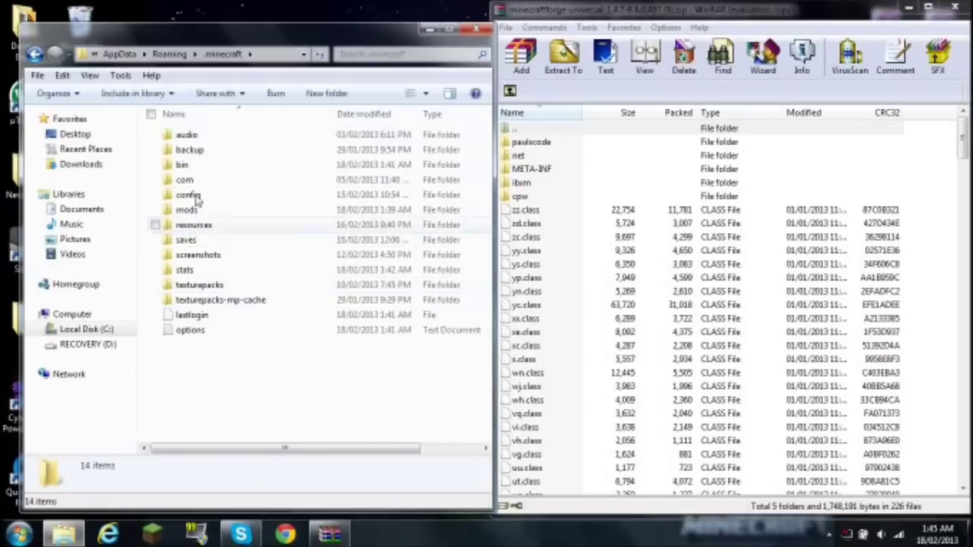
click(196, 169)
double_click(197, 169)
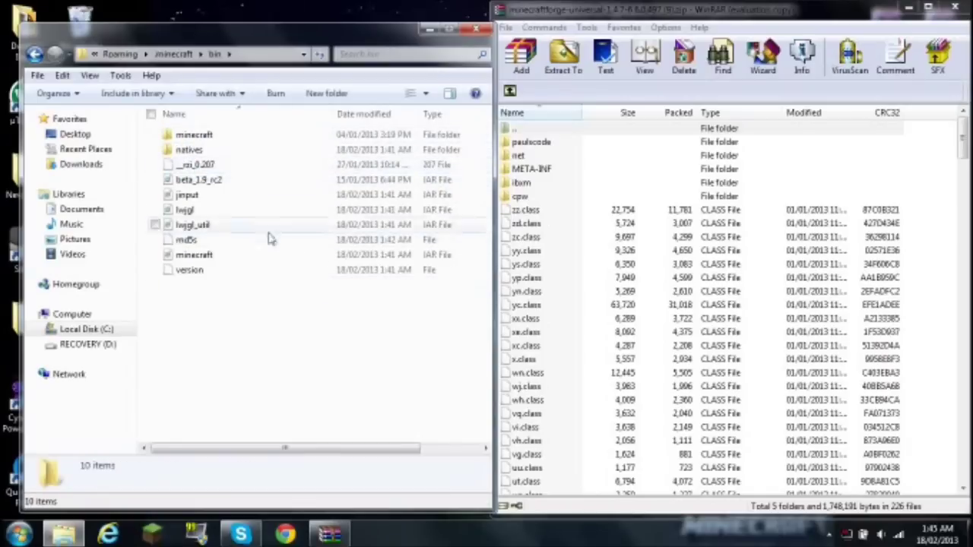
Step: Open the minecraft JAR file with WinRAR, dismiss the purchase reminder, and minimize the bin folder window
click(183, 259)
right_click(184, 258)
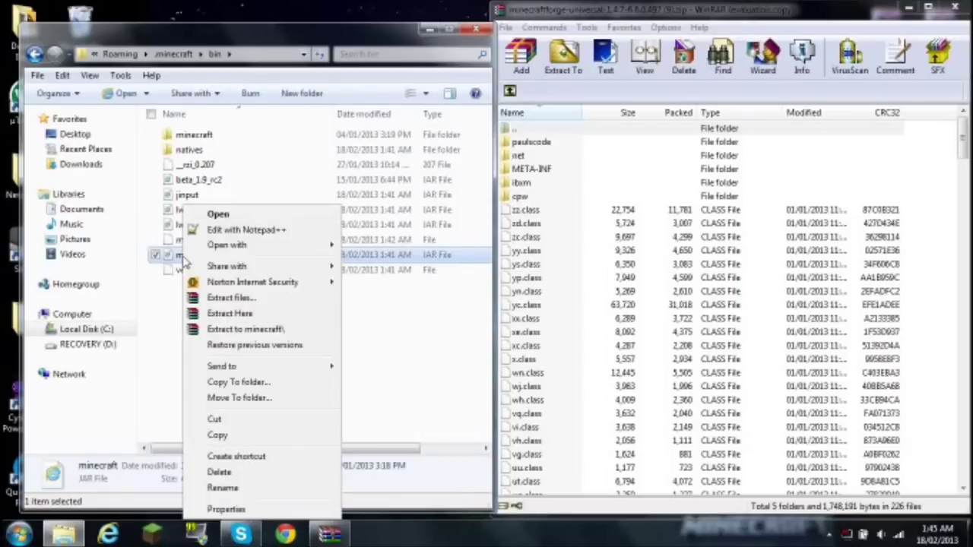
mouse_move(251, 245)
click(403, 292)
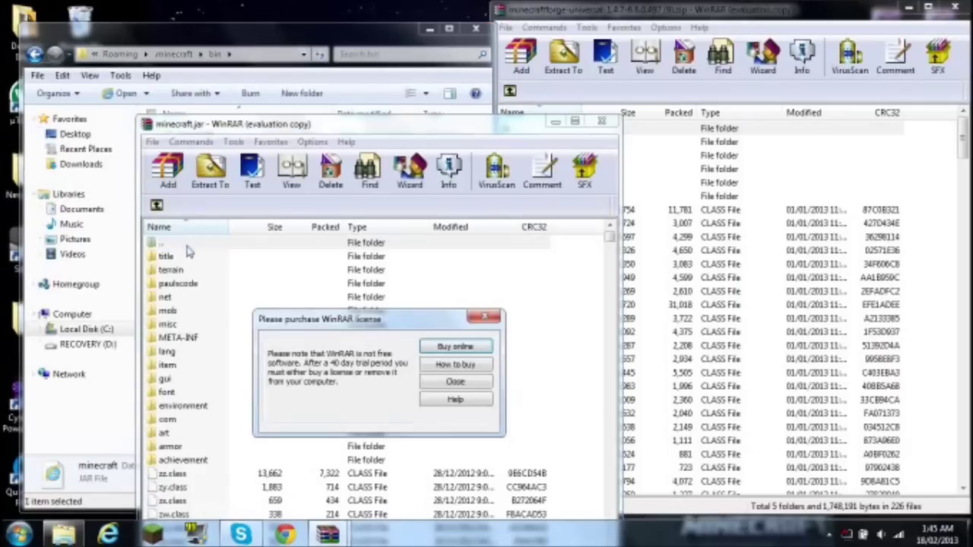
click(449, 383)
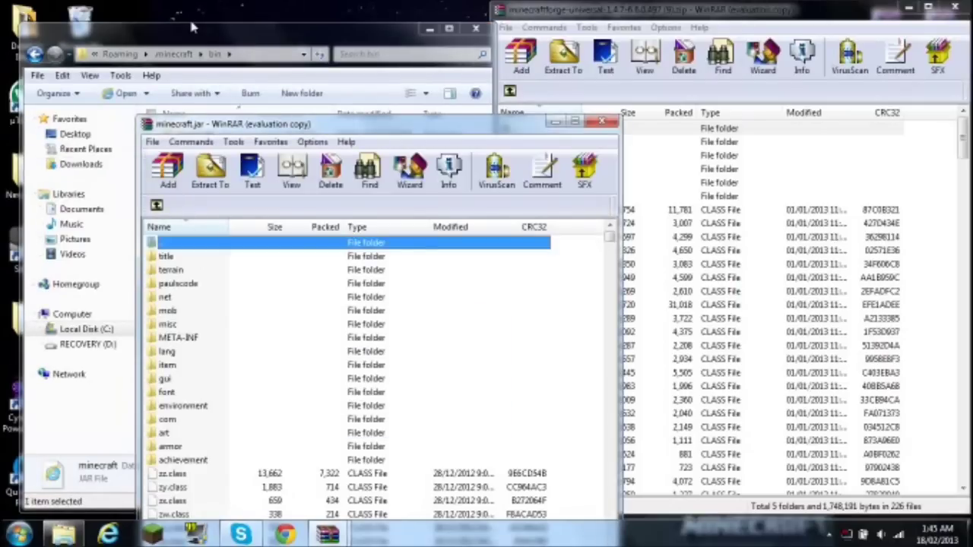
click(188, 25)
drag(418, 32, 400, 10)
click(421, 9)
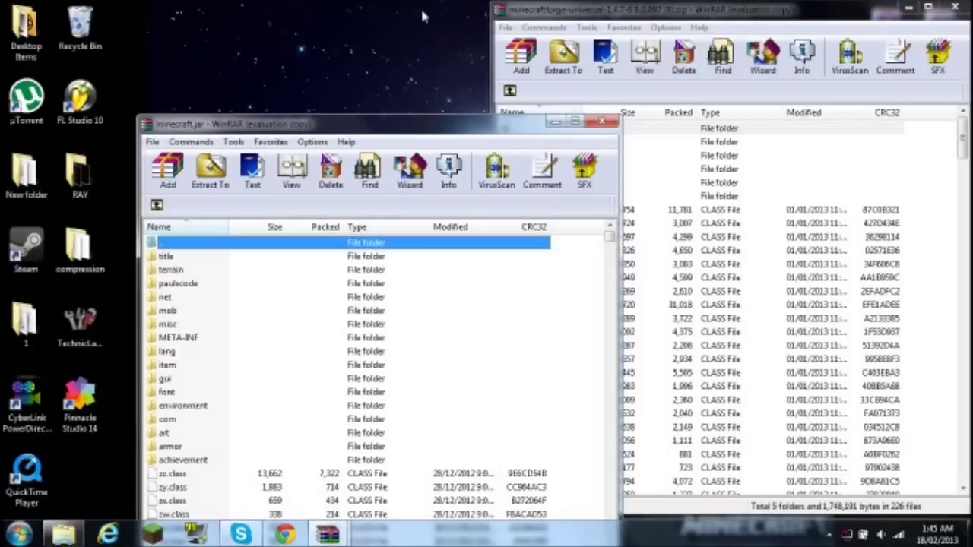
Step: Add all files and folders from the Forge universal zip to minecraft.jar, using the Add and replace files update mode
key(super+Left)
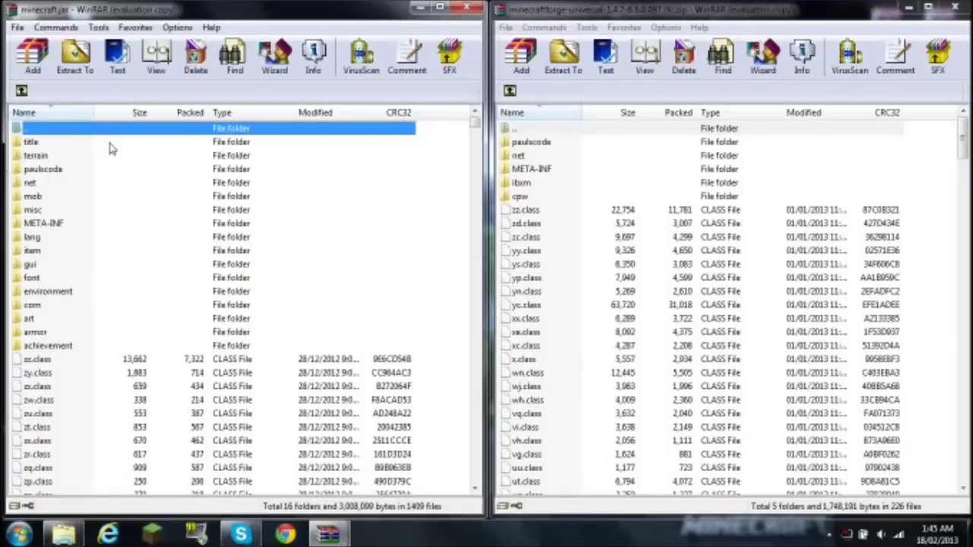
click(585, 372)
click(586, 361)
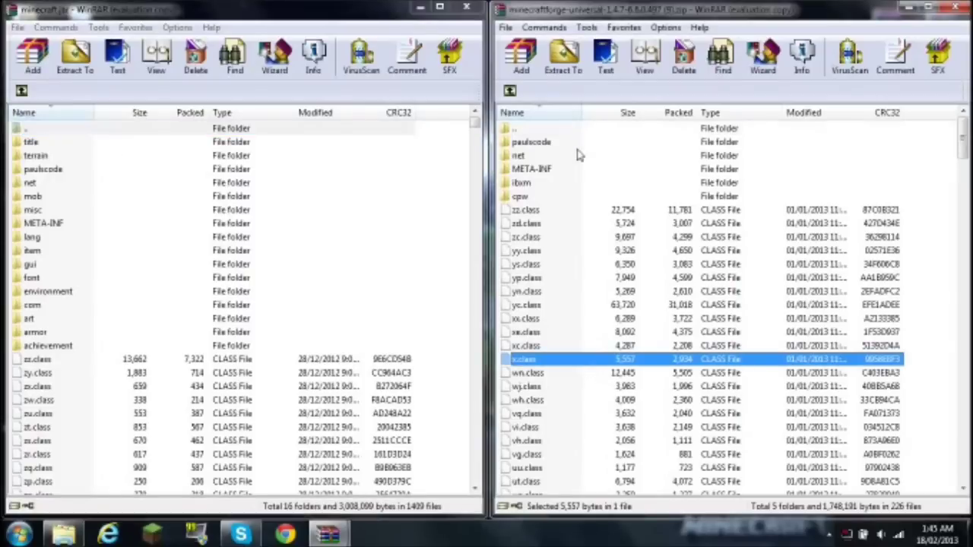
key(ctrl+a)
drag(617, 179, 92, 437)
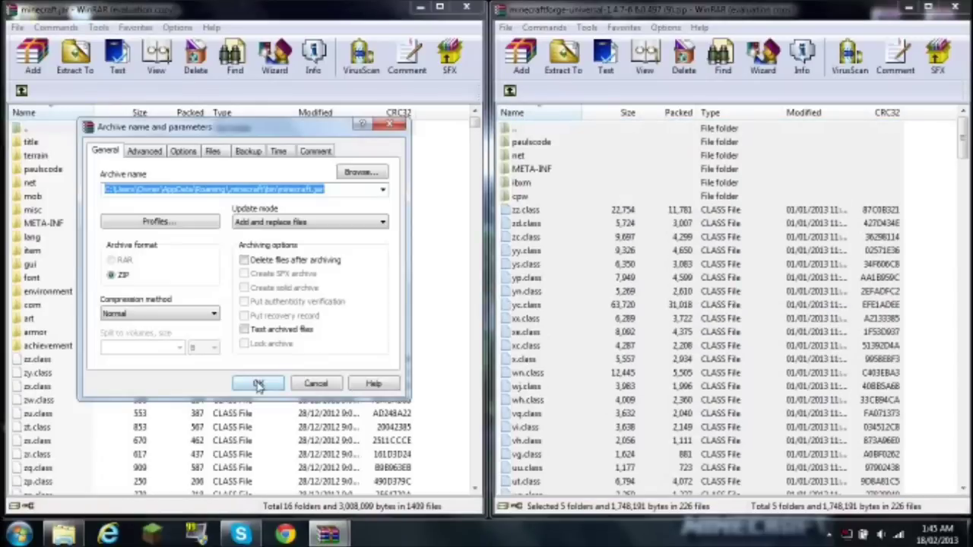
click(258, 385)
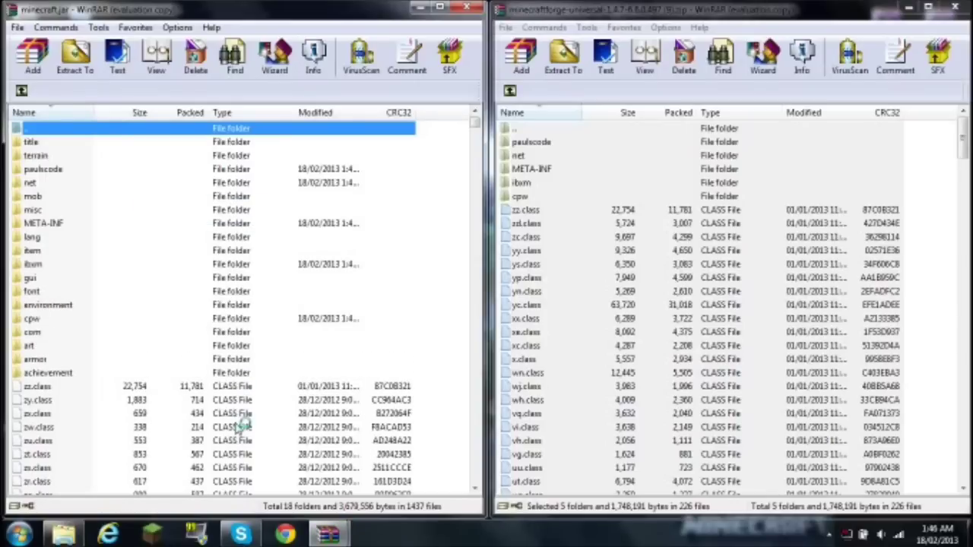
Step: Delete the META-INF folder from minecraft.jar and close both archive windows
click(52, 223)
right_click(51, 223)
click(120, 318)
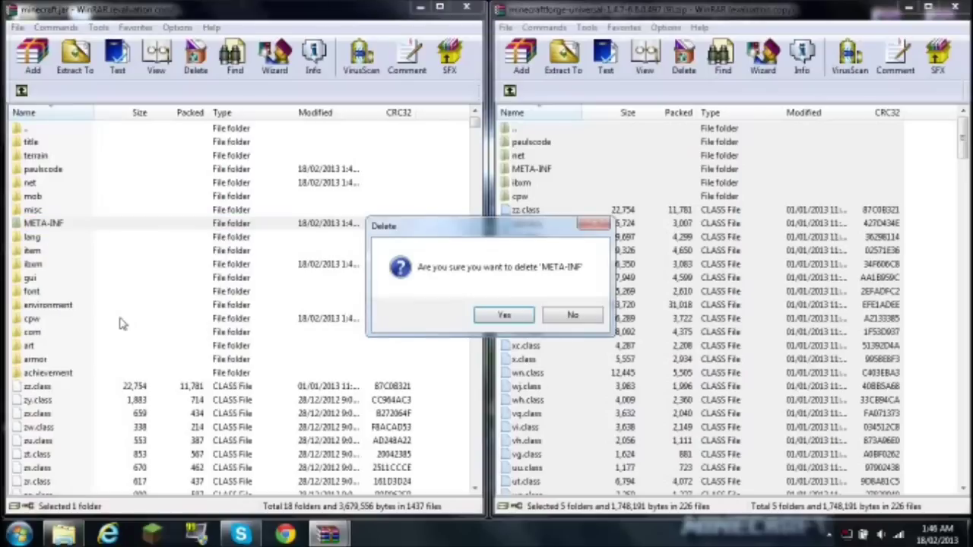
click(501, 317)
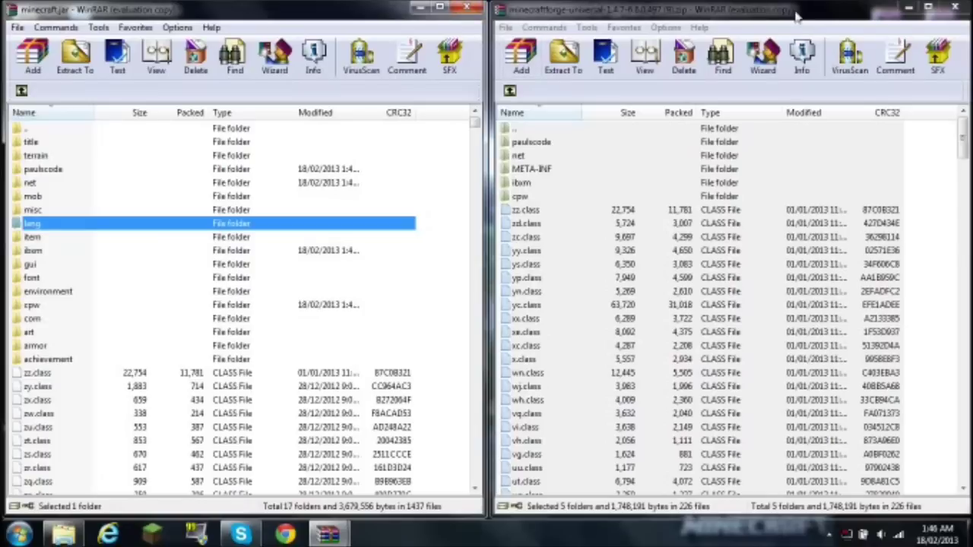
click(955, 7)
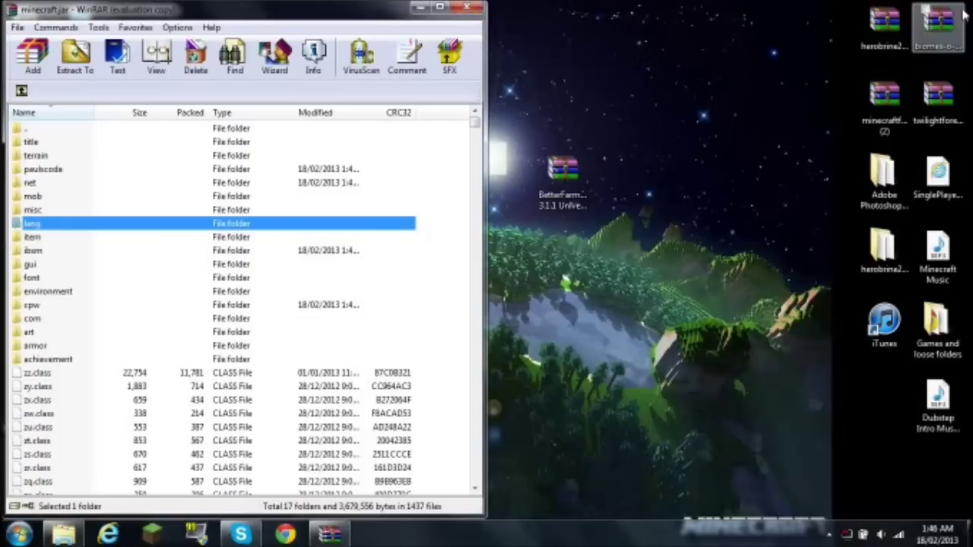
click(467, 9)
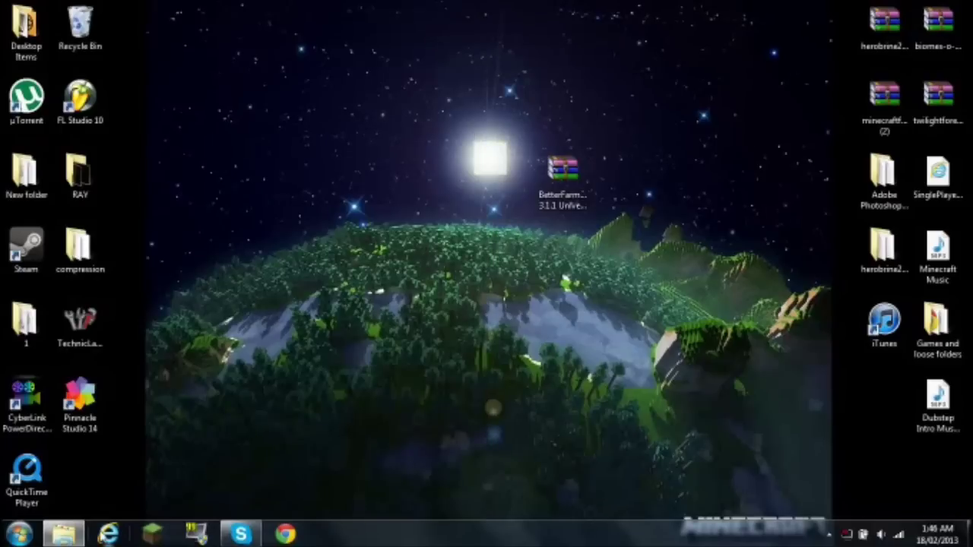
Step: Restore the minimized bin folder window, return to the .minecraft folder and select the mods folder
click(64, 534)
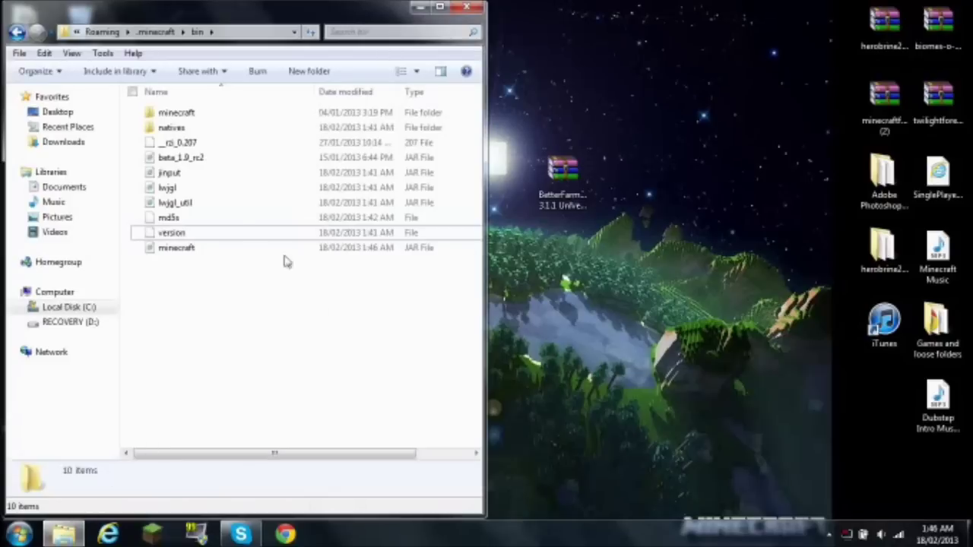
click(17, 32)
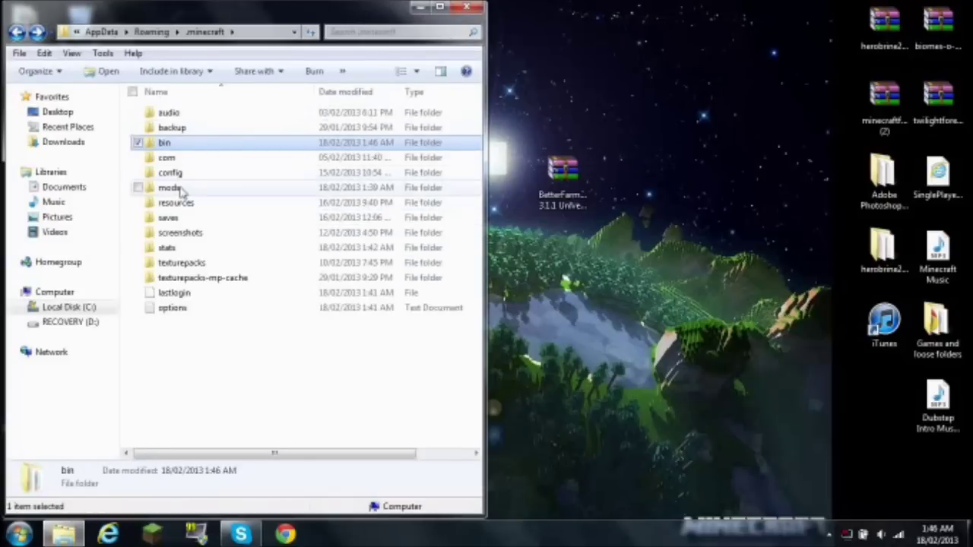
click(181, 191)
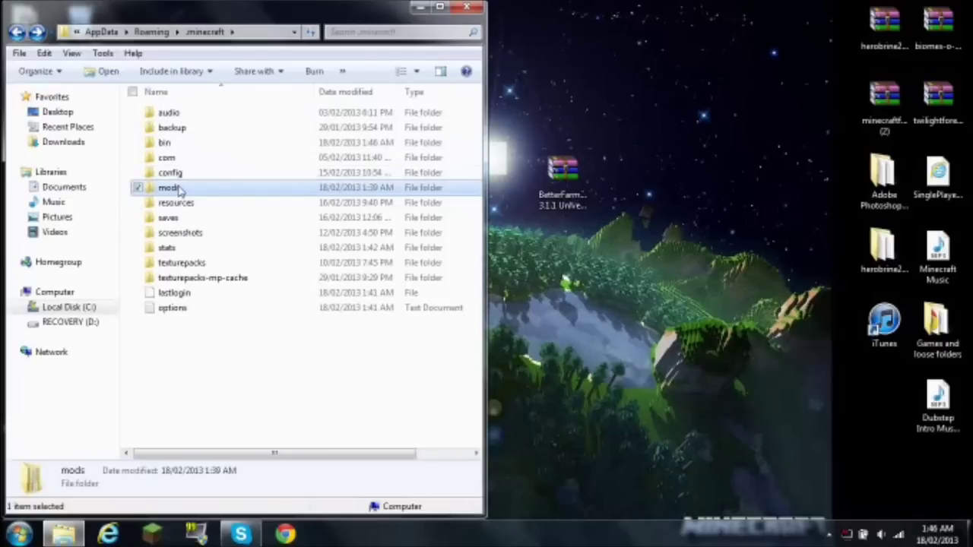
click(187, 352)
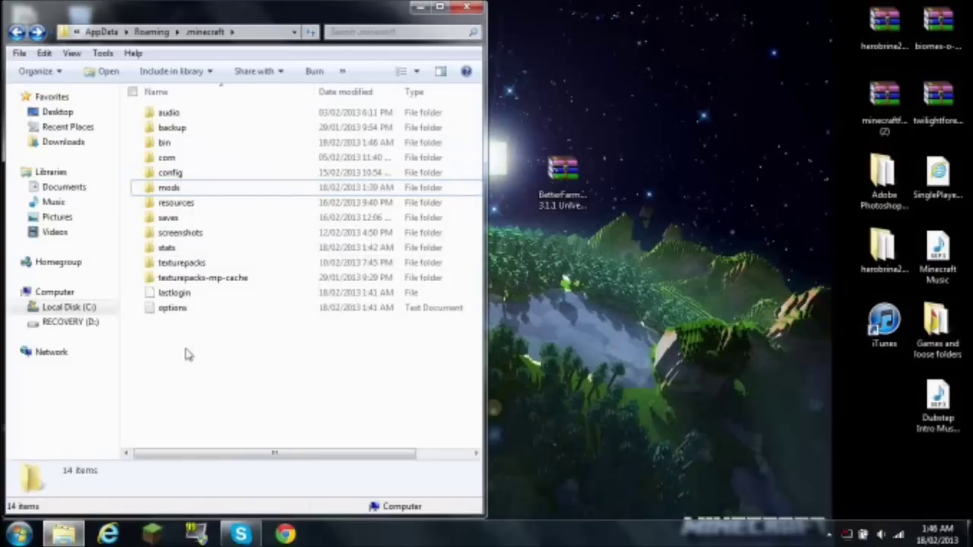
right_click(186, 350)
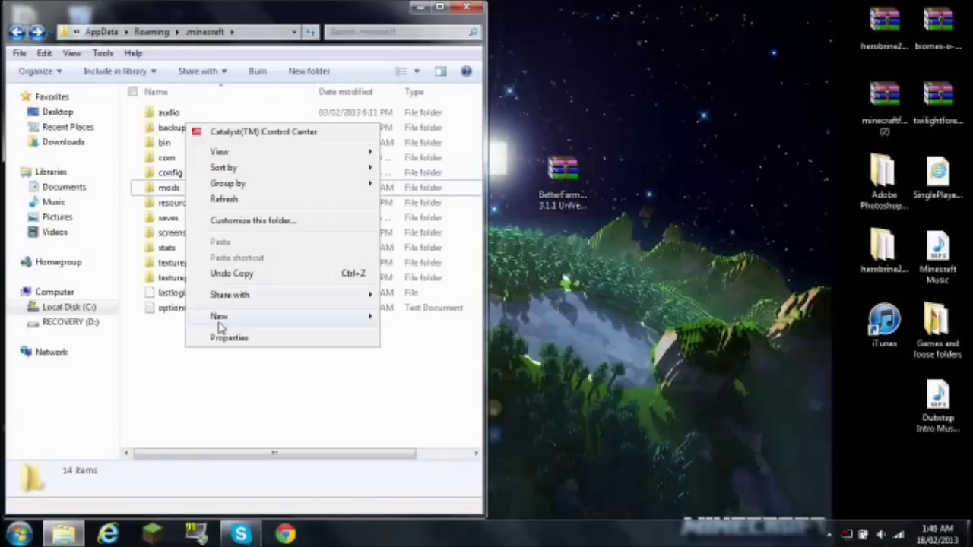
mouse_move(358, 317)
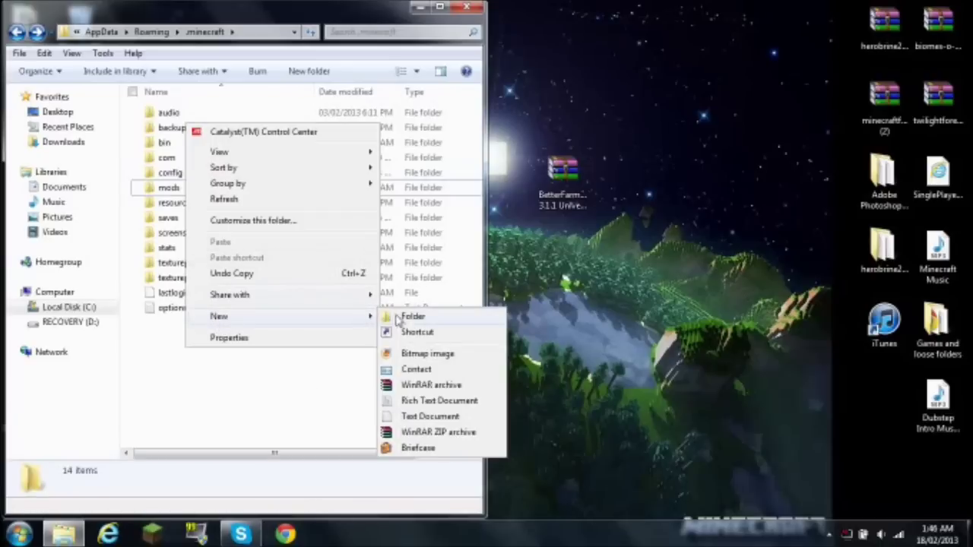
click(358, 368)
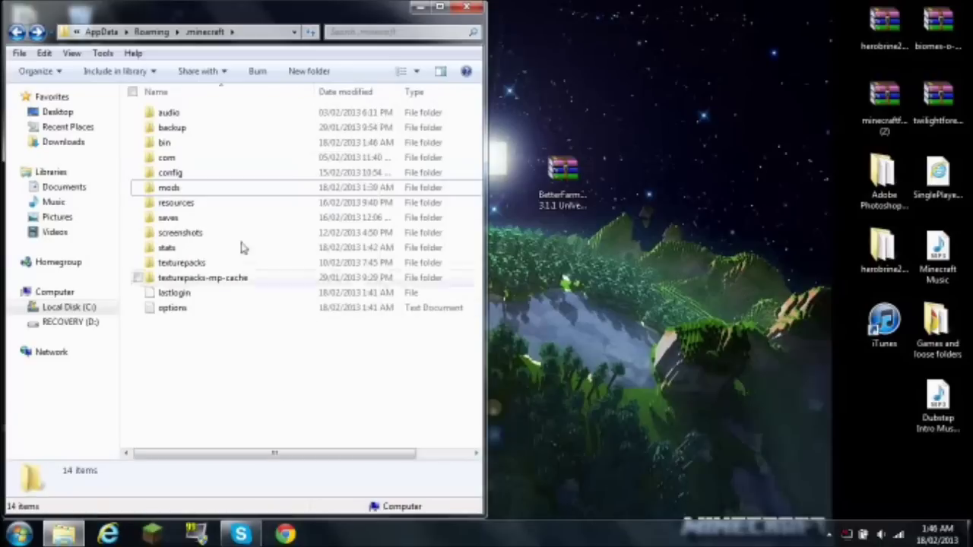
Step: Move the BetterFarming 3.1.1 Universal zip from the desktop into the mods folder and close the folder window
double_click(187, 191)
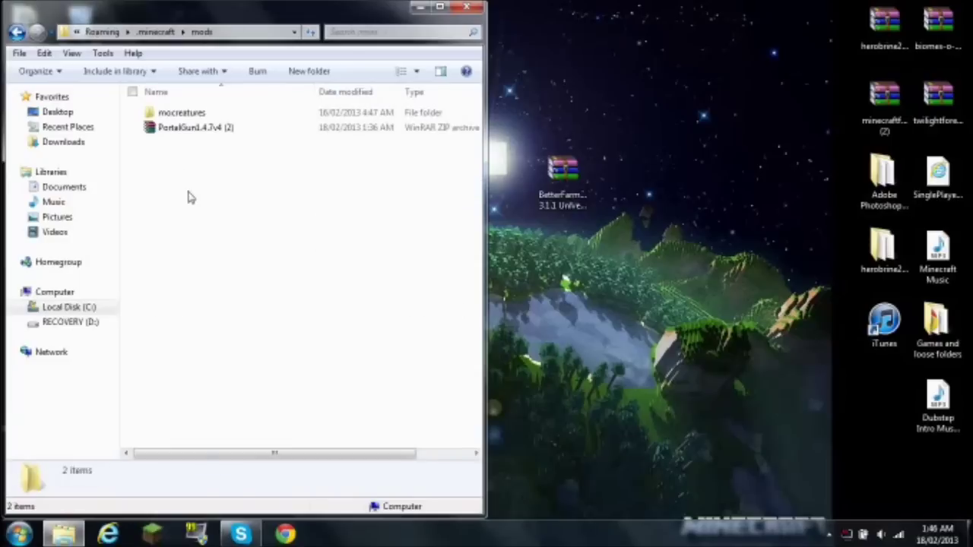
drag(563, 174, 254, 202)
click(253, 203)
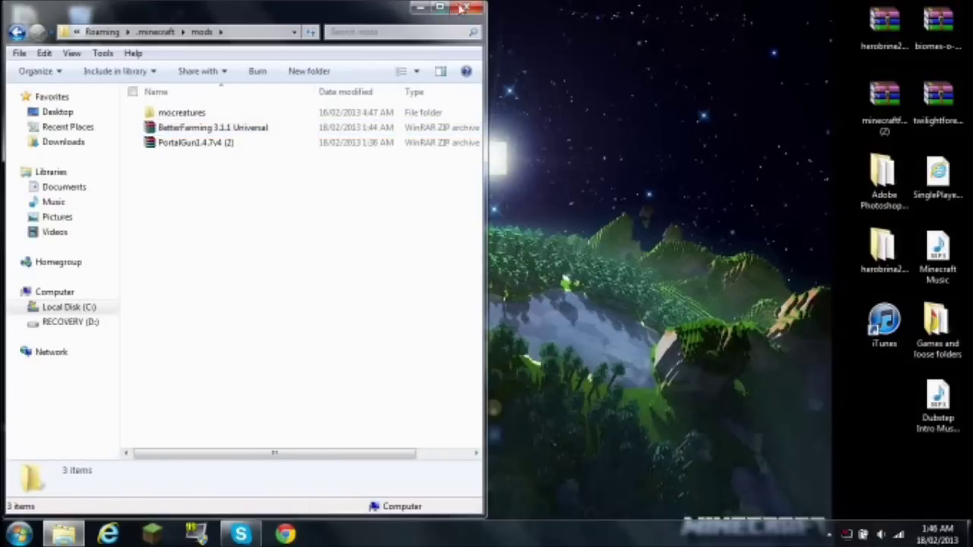
click(466, 7)
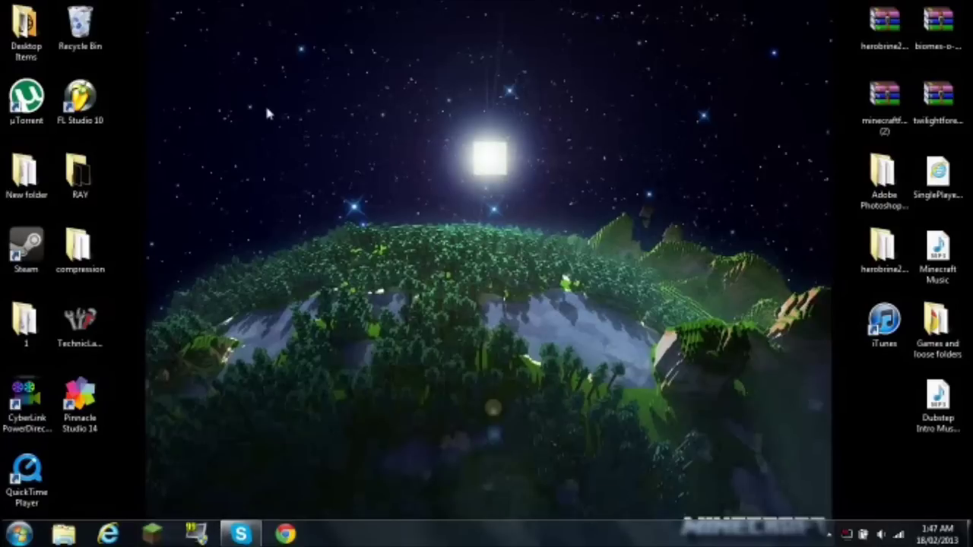
mouse_move(330, 1)
mouse_down()
mouse_move(343, 30)
mouse_move(616, 246)
mouse_move(662, 332)
mouse_move(368, 4)
mouse_move(339, 13)
mouse_up()
drag(339, 14, 629, 275)
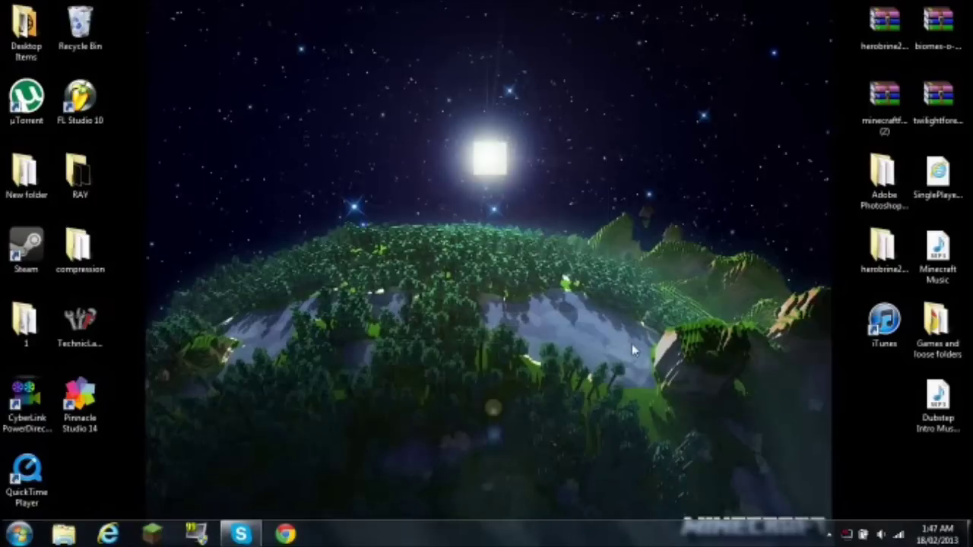